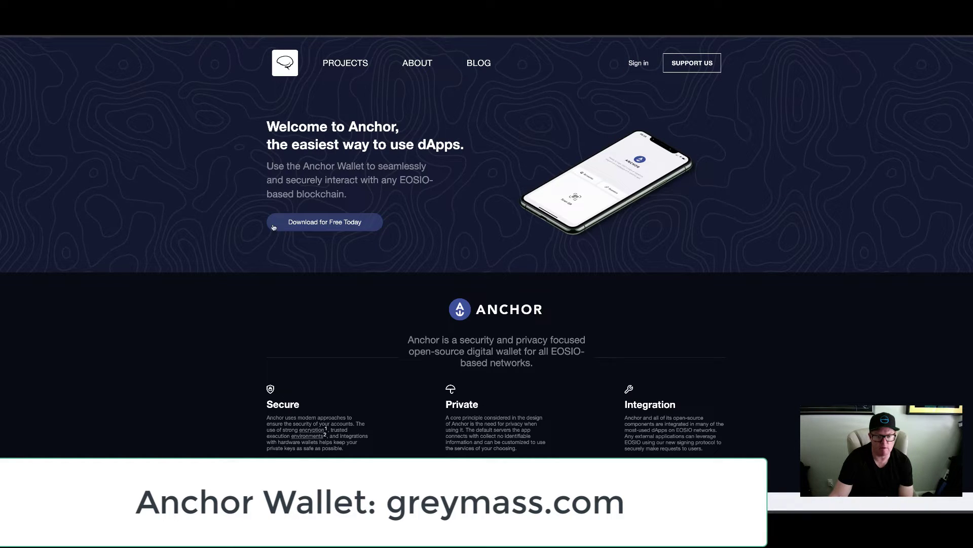
- Follow 'Download for Free Today' to reach the Anchor download page
{"action": "left_click", "coordinate": [336, 223]}
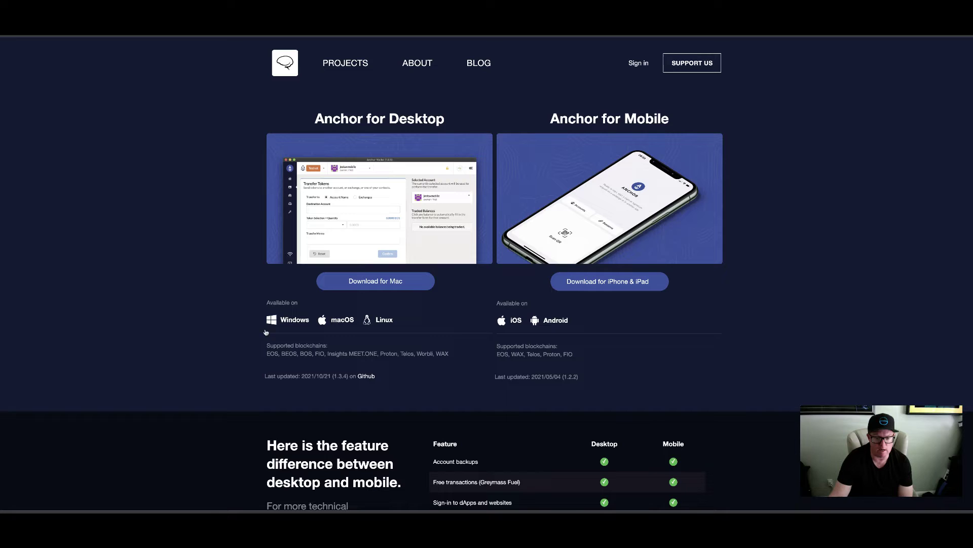
- Start downloading Anchor for Desktop for Mac
{"action": "left_click", "coordinate": [389, 285]}
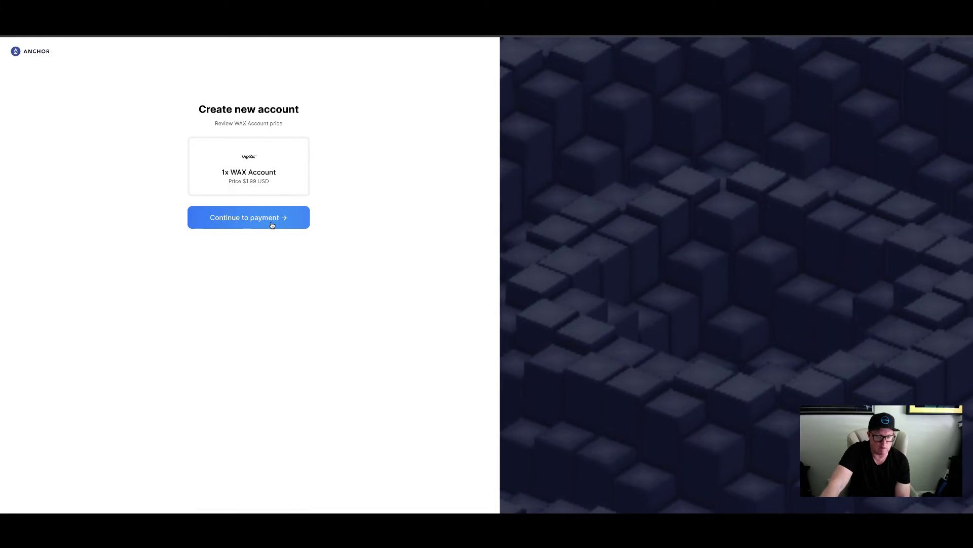
- Continue to payment for the $1.99 USD WAX account and complete checkout
{"action": "left_click", "coordinate": [272, 218]}
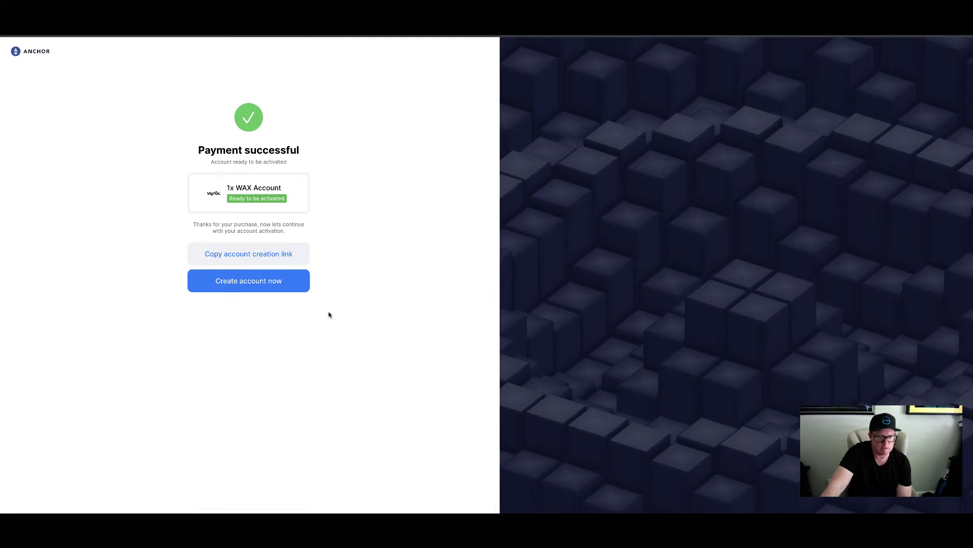
- Create the account now by launching Anchor on this device, always allowing the site to open Anchor Wallet
{"action": "left_click", "coordinate": [259, 290]}
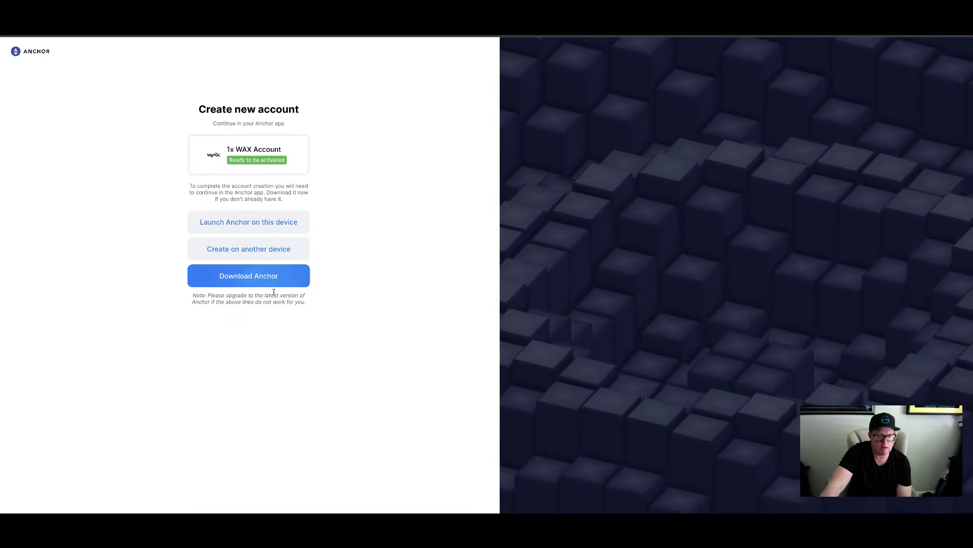
{"action": "left_click", "coordinate": [245, 230]}
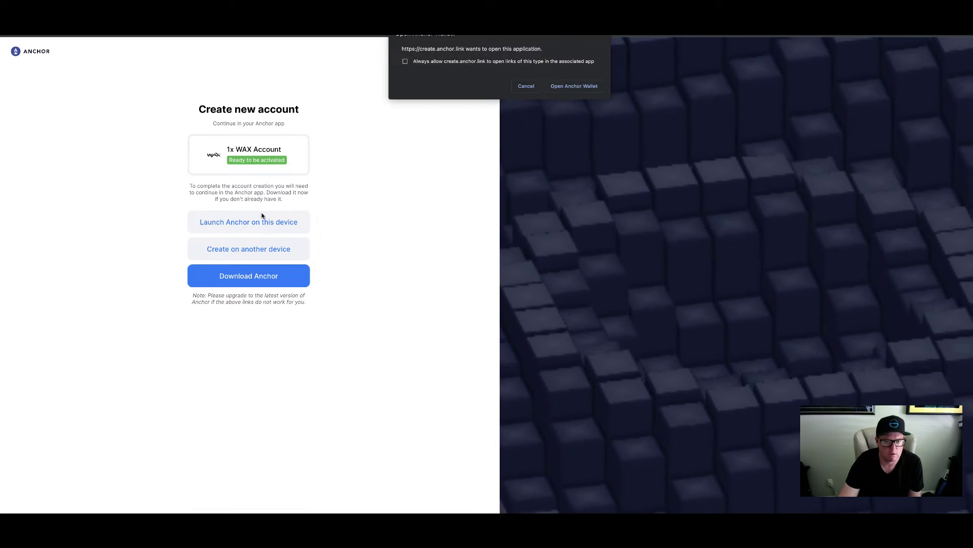
{"action": "left_click", "coordinate": [405, 61]}
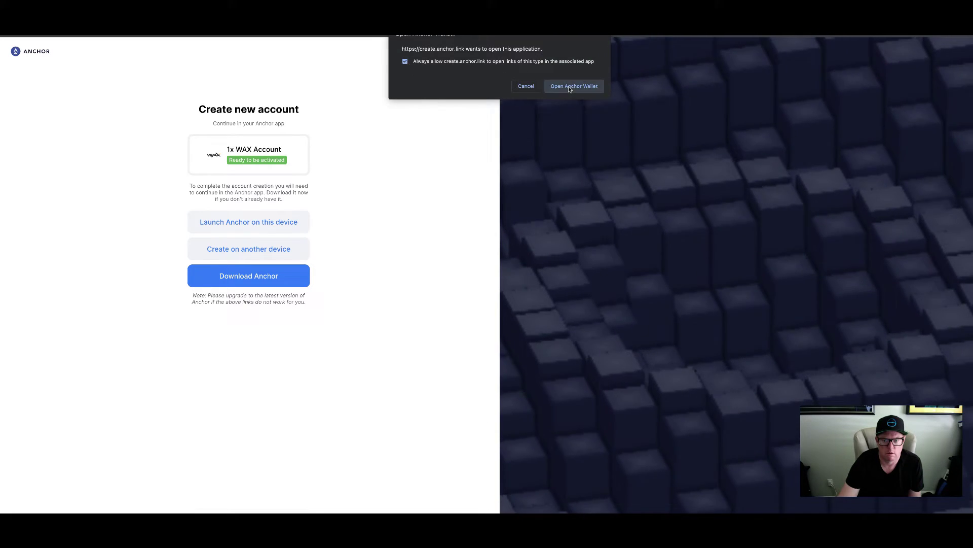
{"action": "left_click", "coordinate": [568, 86]}
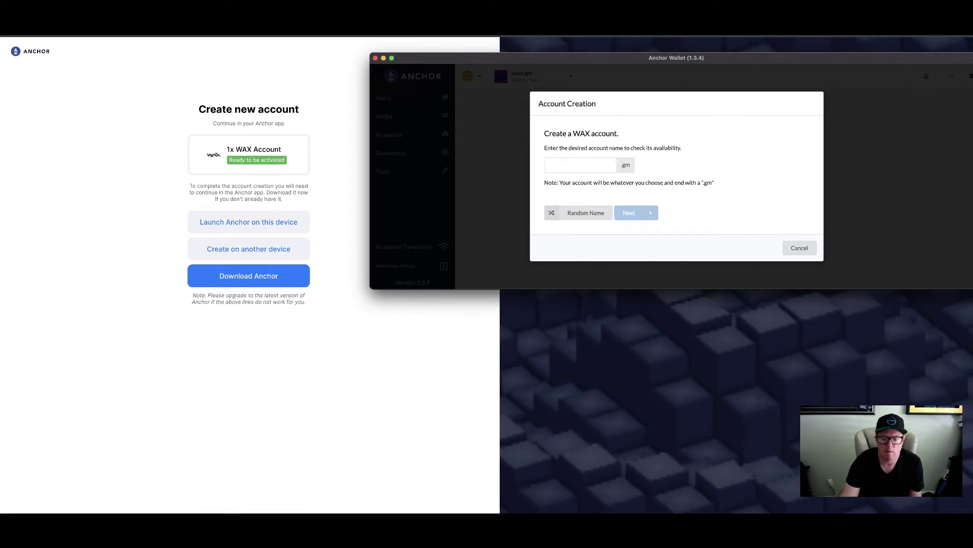
- Enter the account name woktest1 and proceed once woktest1.gm shows as available
{"action": "left_click", "coordinate": [570, 163]}
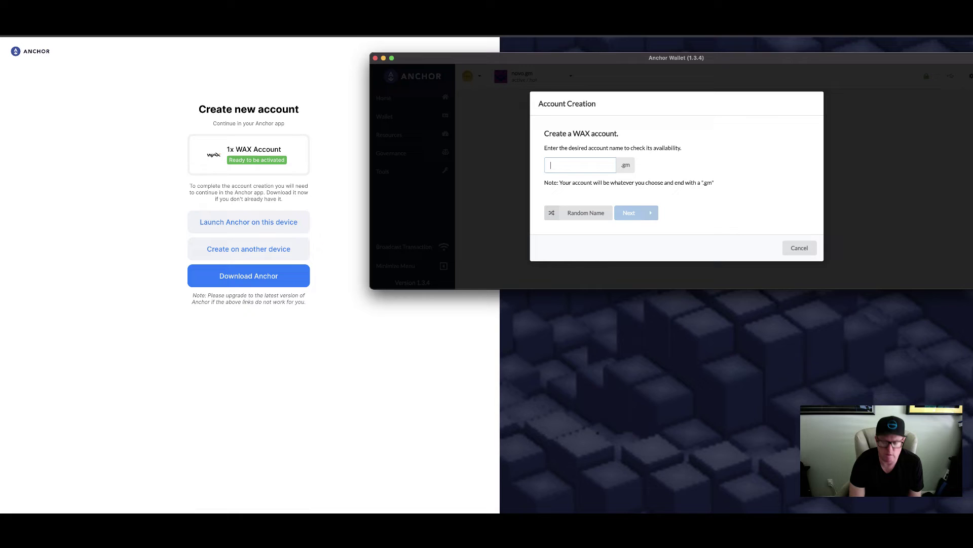
{"action": "type", "text": "woktest1"}
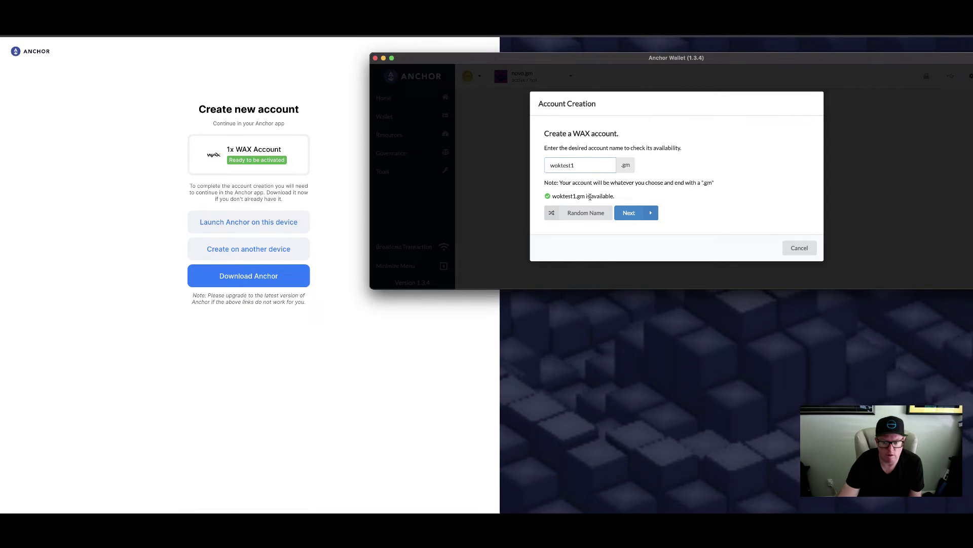
{"action": "left_click", "coordinate": [628, 214]}
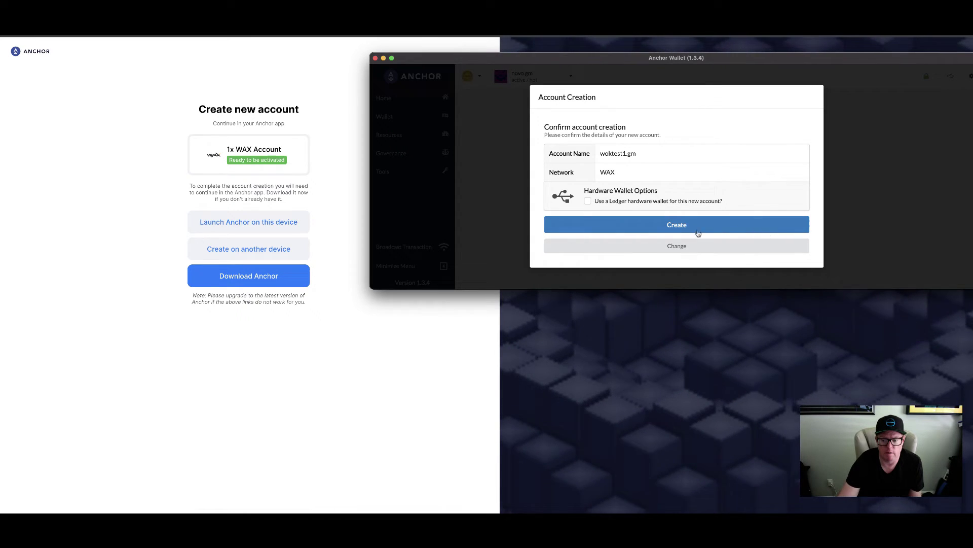
- Confirm creating woktest1.gm and authorize it with the Anchor password
{"action": "left_click", "coordinate": [660, 225]}
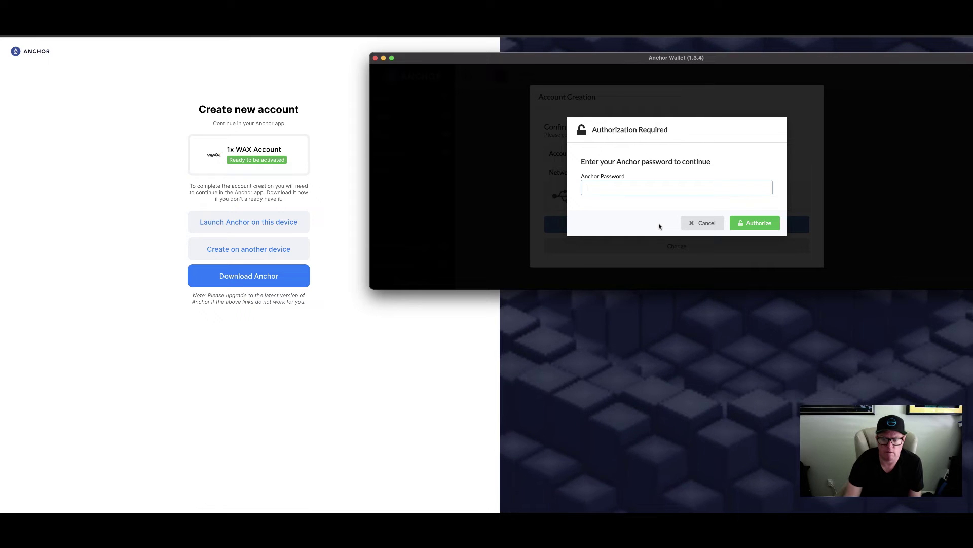
{"action": "type", "text": "•••••••••••"}
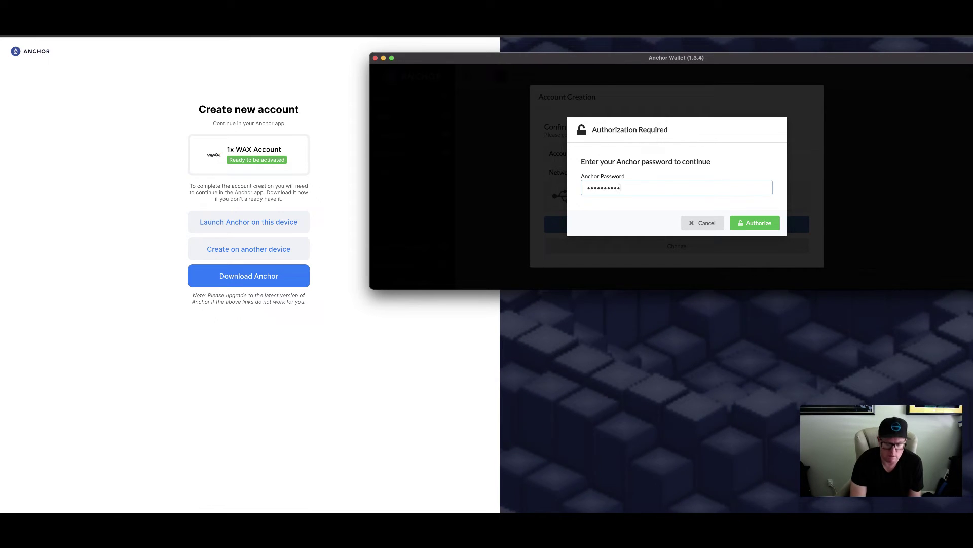
{"action": "type", "text": "•"}
{"action": "left_click", "coordinate": [766, 223]}
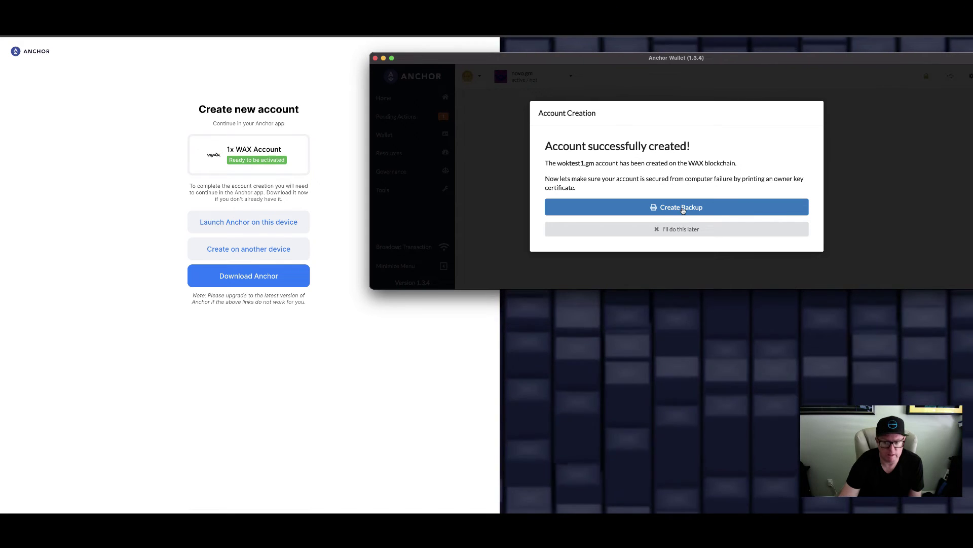
- Choose 'Create Backup' in the Account successfully created dialog
{"action": "left_click", "coordinate": [674, 210]}
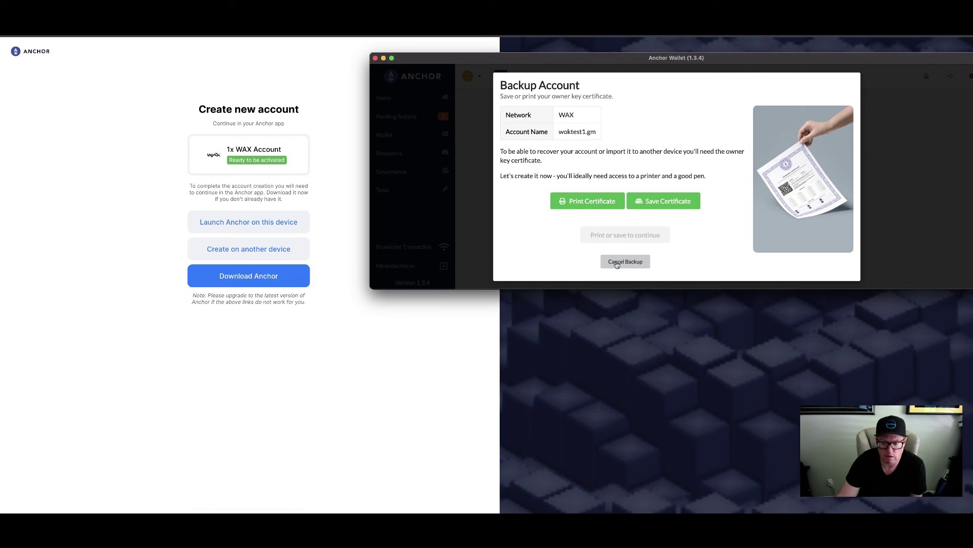
- Cancel the backup, leaving the woktest1.gm owner key certificate unsaved for now
{"action": "left_click", "coordinate": [616, 262]}
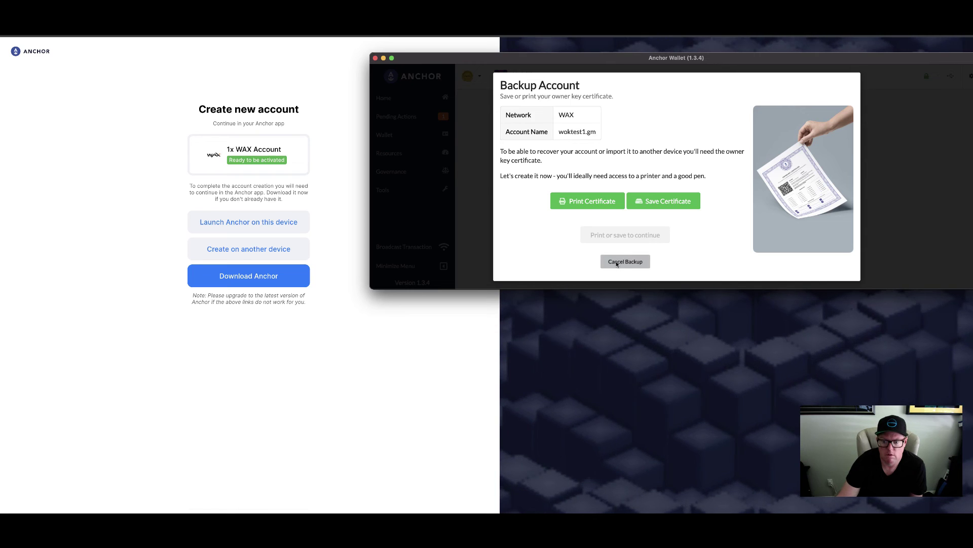